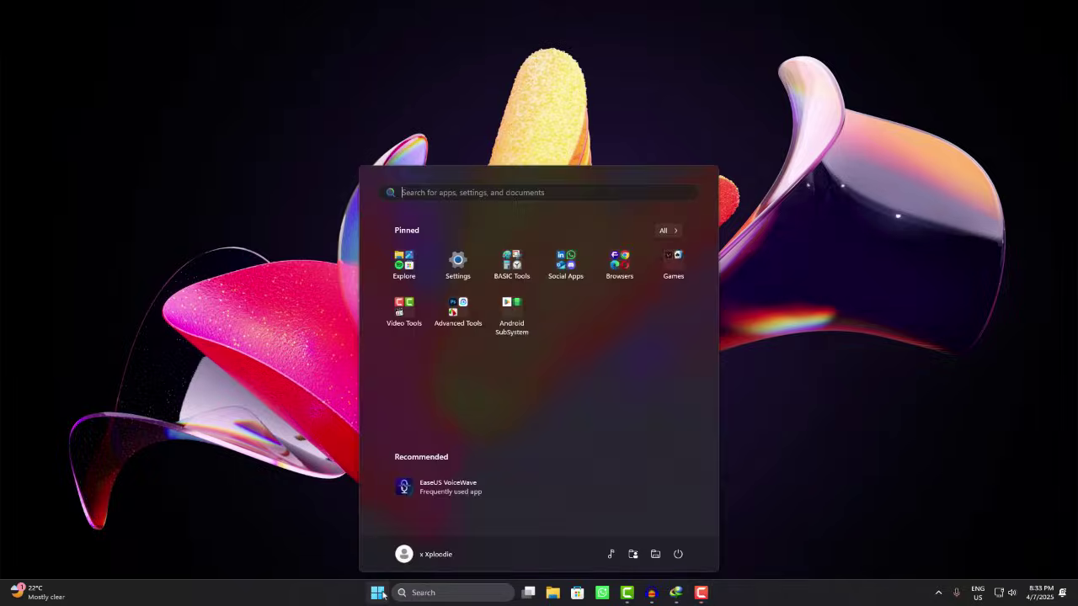
Launch Windows Subsystem for Android from the Android SubSystem group in the Start menu
{"action": "left_click", "coordinate": [512, 313]}
{"action": "left_click", "coordinate": [514, 347]}
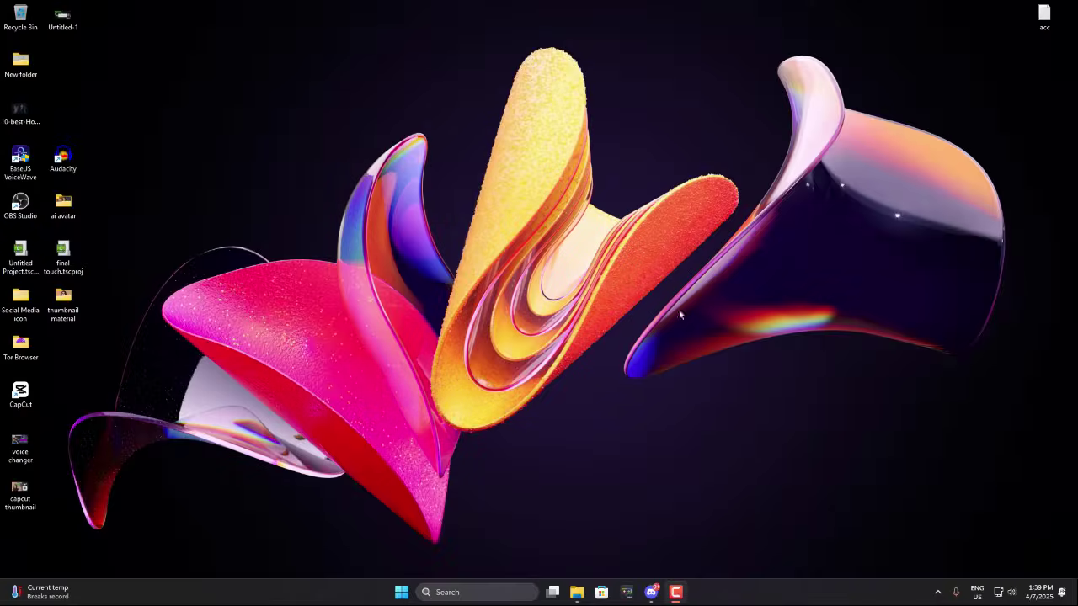
Launch Google Chrome from the Browsers group in the Start menu
{"action": "left_click", "coordinate": [401, 592]}
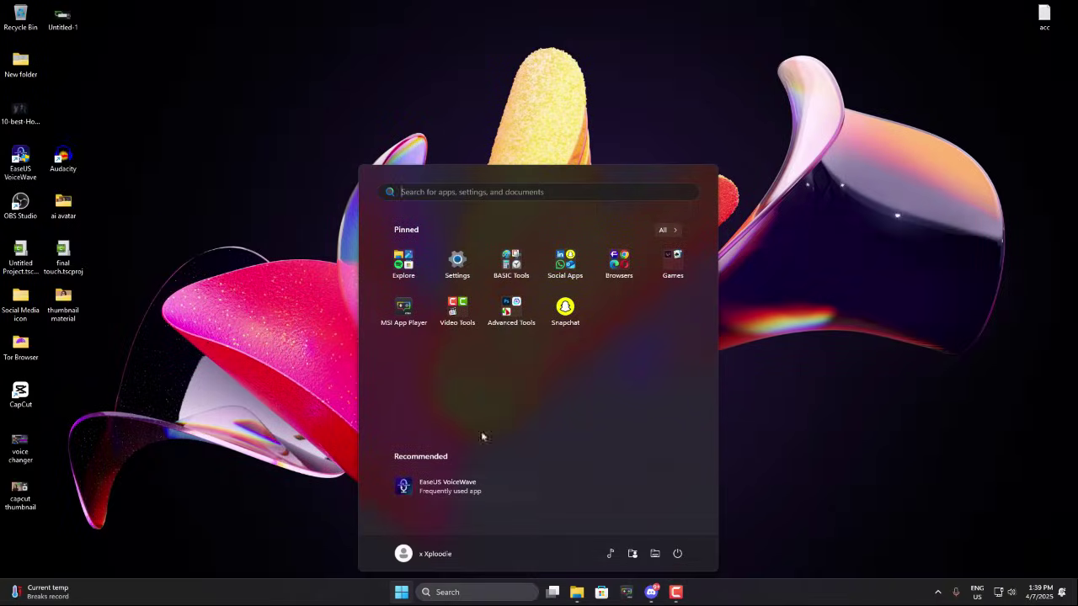
{"action": "left_click", "coordinate": [614, 268]}
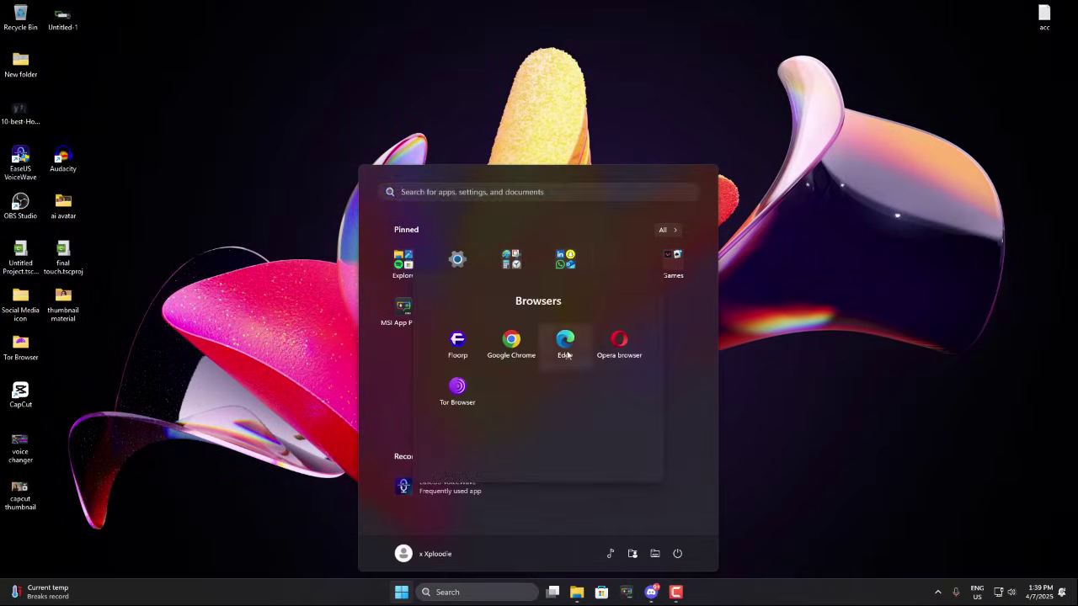
{"action": "left_click", "coordinate": [516, 347]}
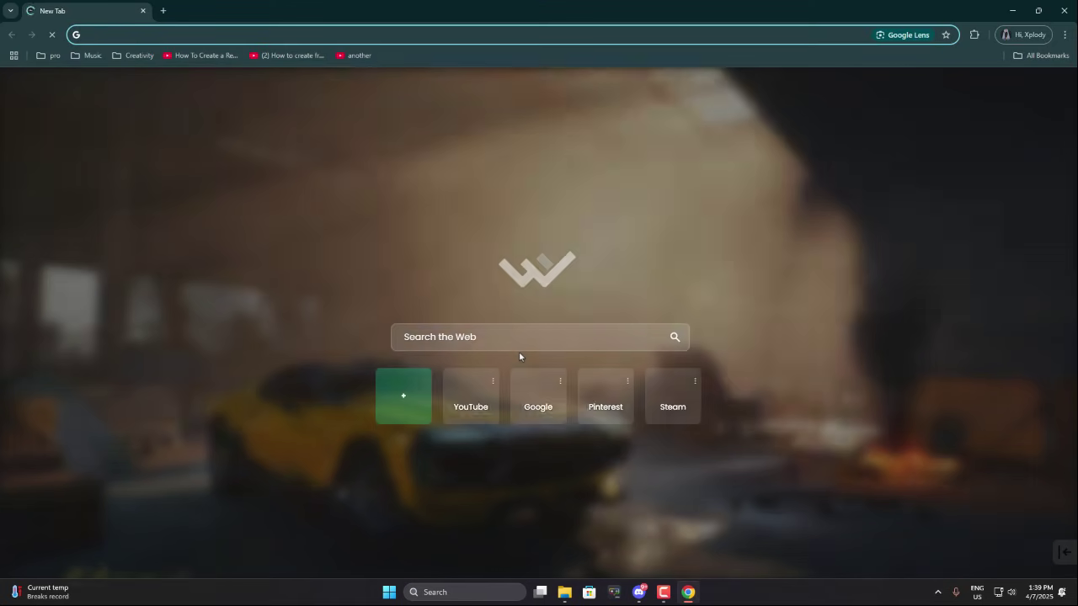
Load google.com and search Google for 'wsa download'
{"action": "type", "text": "google.com"}
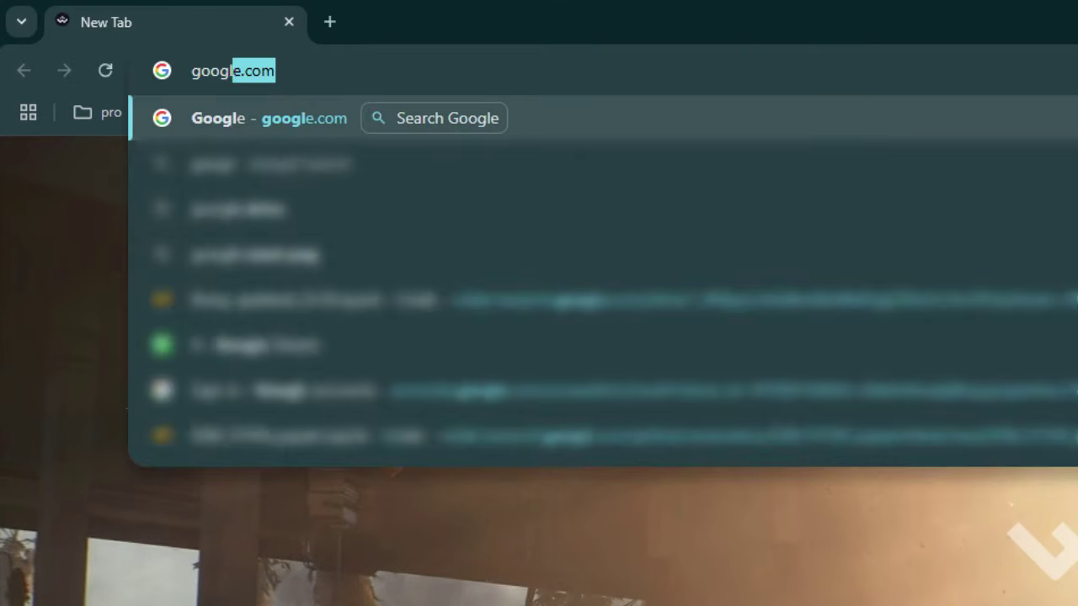
{"action": "key", "text": "Return"}
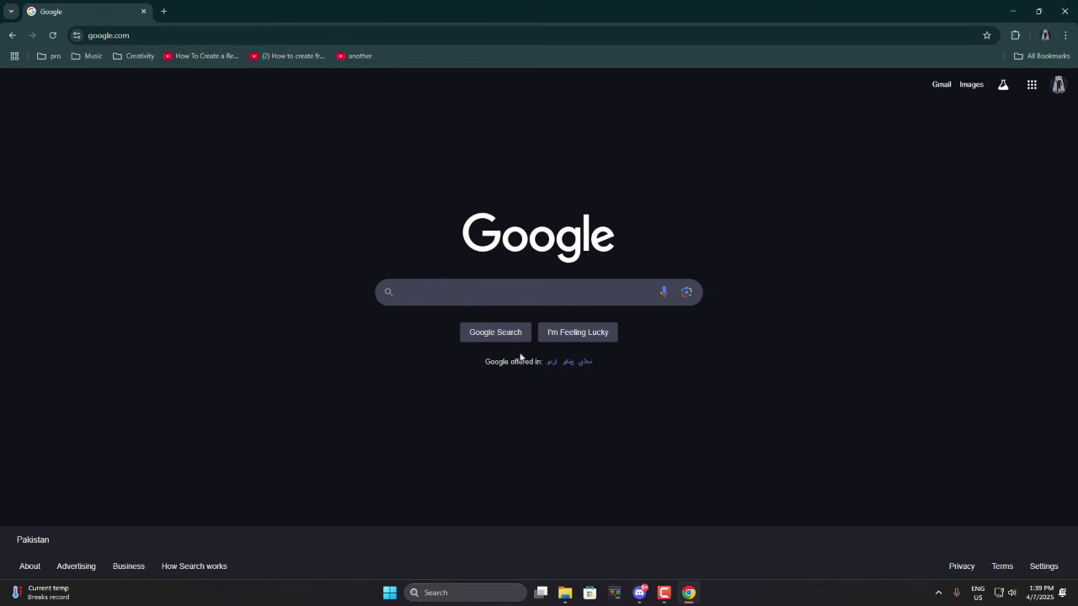
{"action": "type", "text": "w"}
{"action": "type", "text": "sa downloa"}
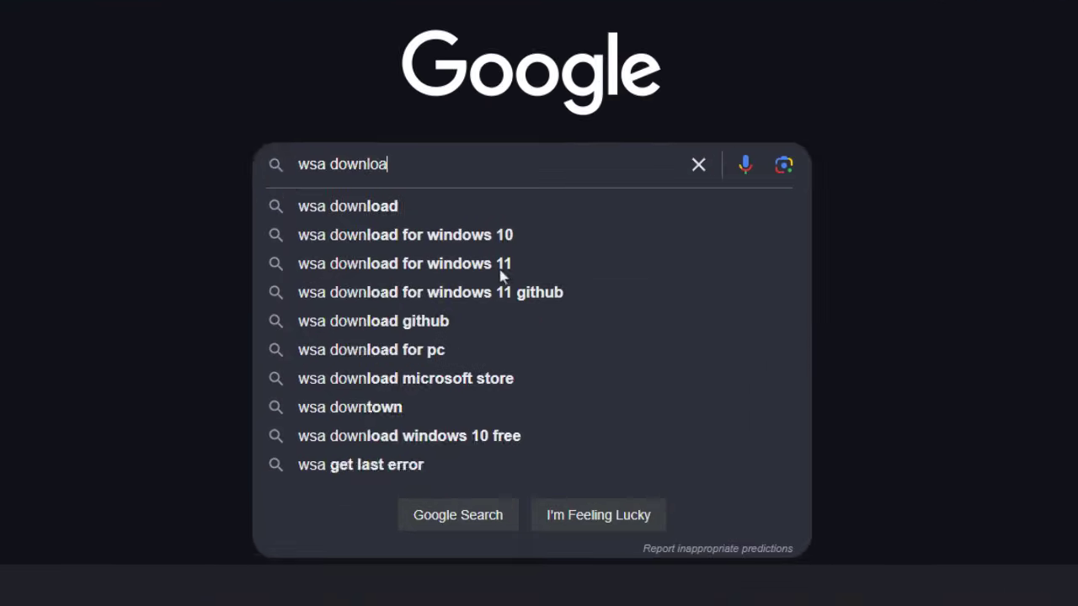
{"action": "type", "text": "d"}
{"action": "key", "text": "Return"}
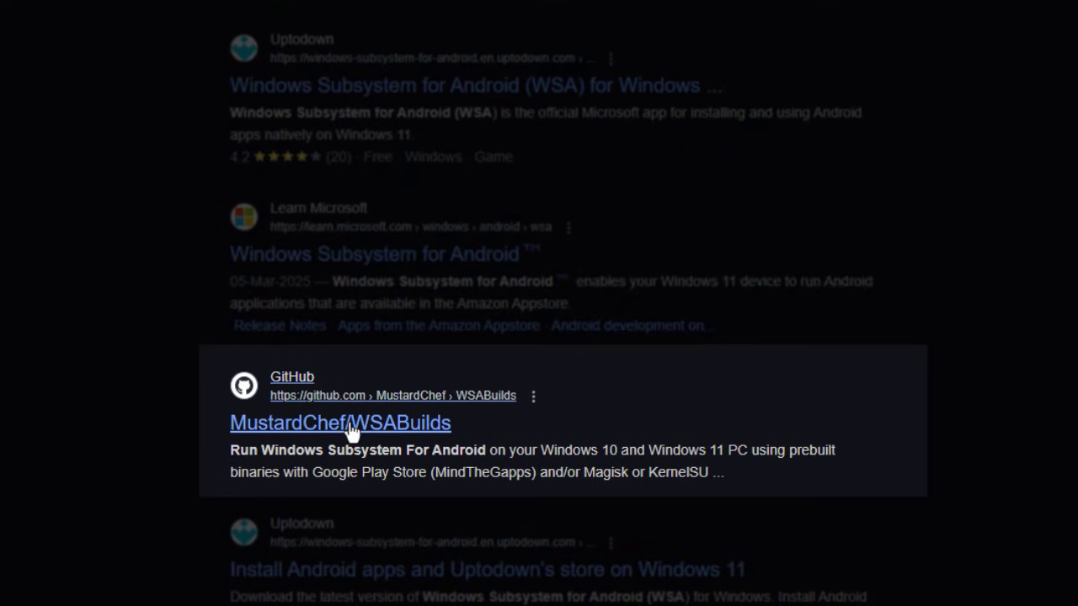
Open the MustardChef/WSABuilds repository and scroll down to its downloads table
{"action": "left_click", "coordinate": [352, 428]}
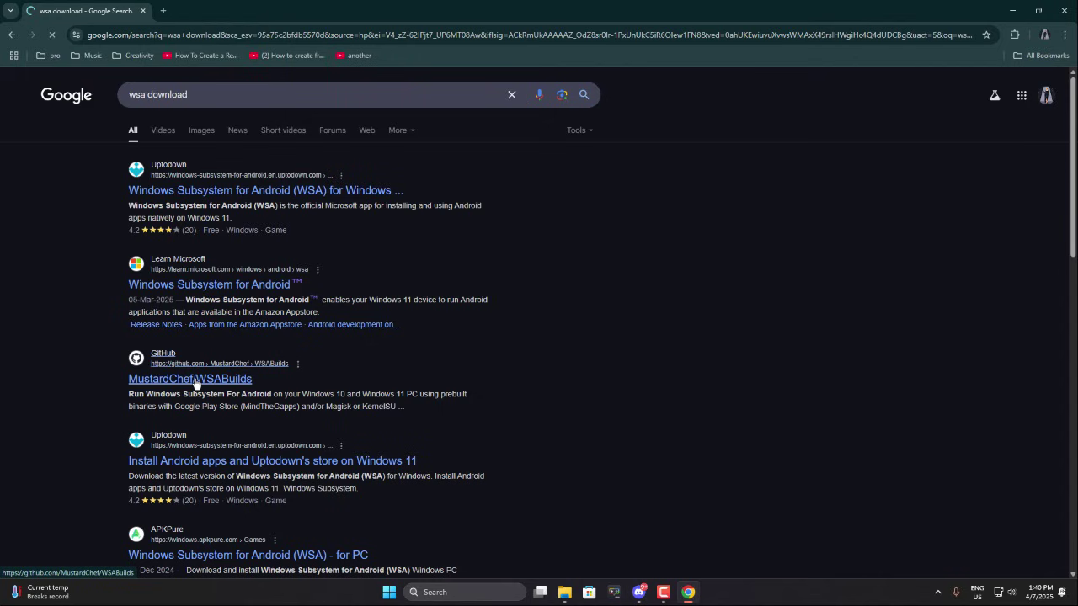
{"action": "scroll", "coordinate": [196, 385], "scroll_direction": "down", "scroll_amount": 4}
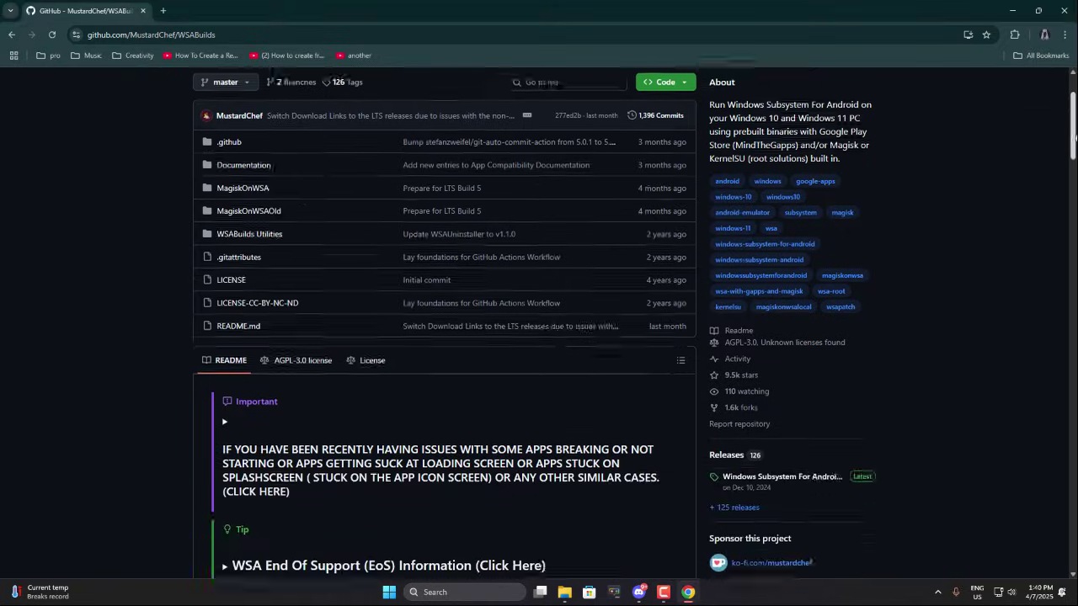
{"action": "scroll", "coordinate": [445, 337], "scroll_direction": "down", "scroll_amount": 7}
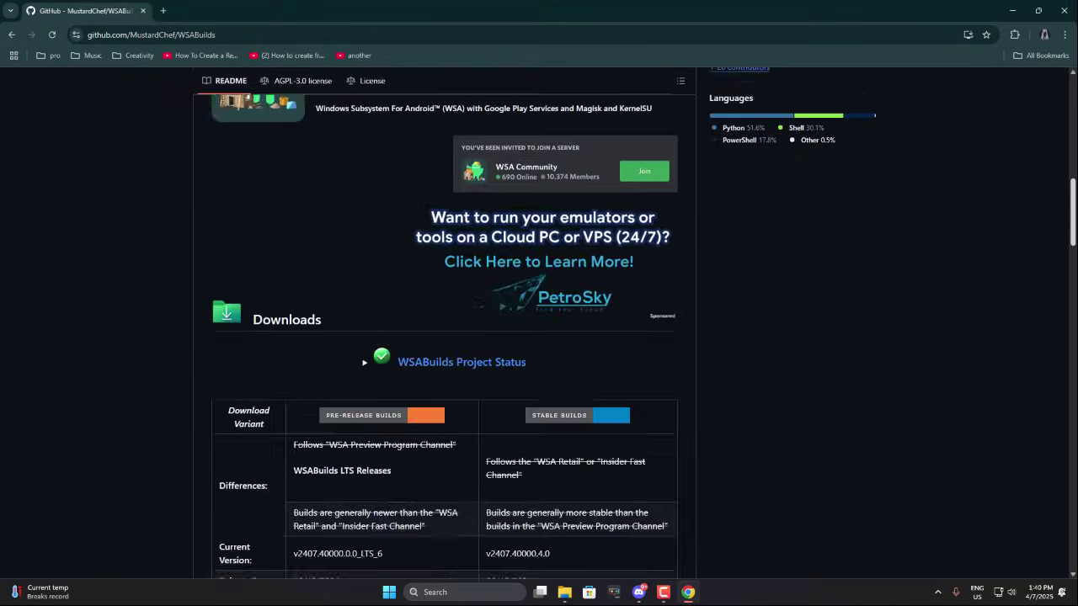
{"action": "scroll", "coordinate": [445, 337], "scroll_direction": "down", "scroll_amount": 3}
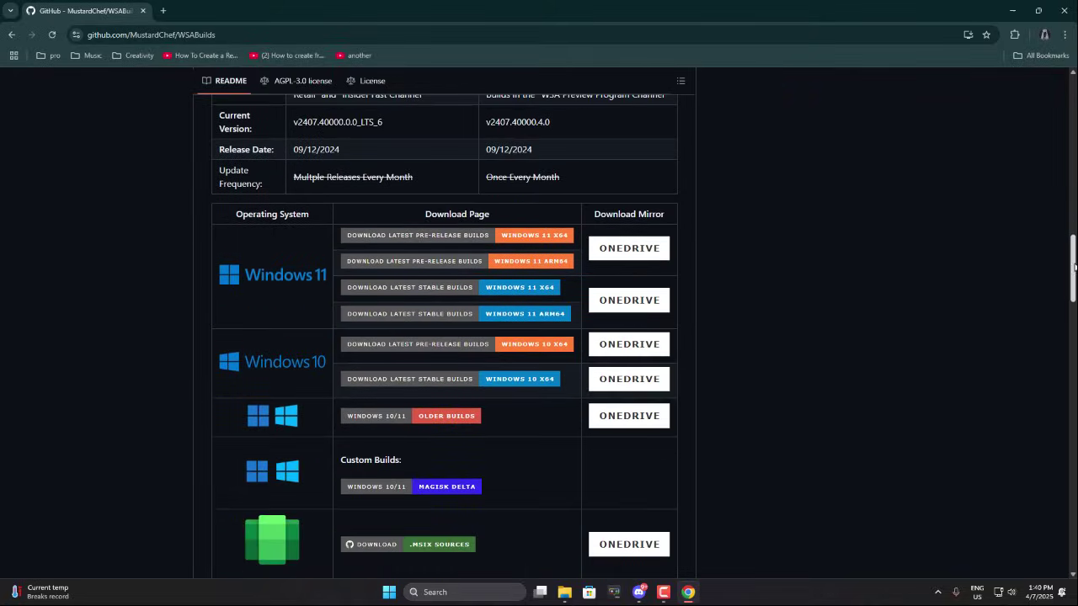
{"action": "mouse_move", "coordinate": [1073, 253]}
{"action": "left_mouse_down"}
{"action": "mouse_move", "coordinate": [1073, 265]}
{"action": "mouse_move", "coordinate": [1074, 255]}
{"action": "left_mouse_up"}
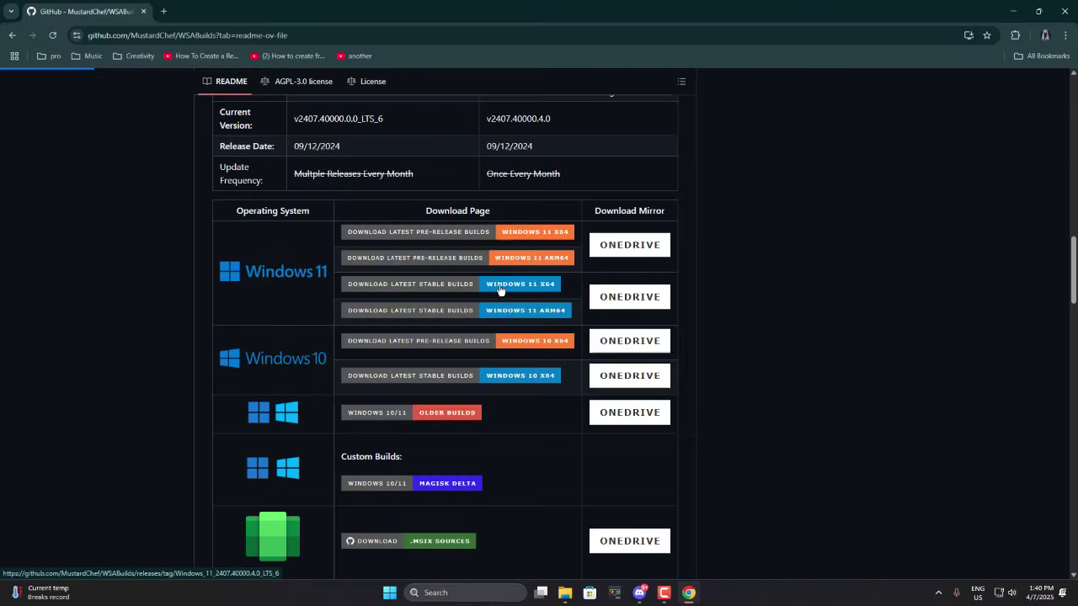
Open the stable Windows 11 x64 release and scroll to 'Difference Between Versions'
{"action": "left_click", "coordinate": [606, 285]}
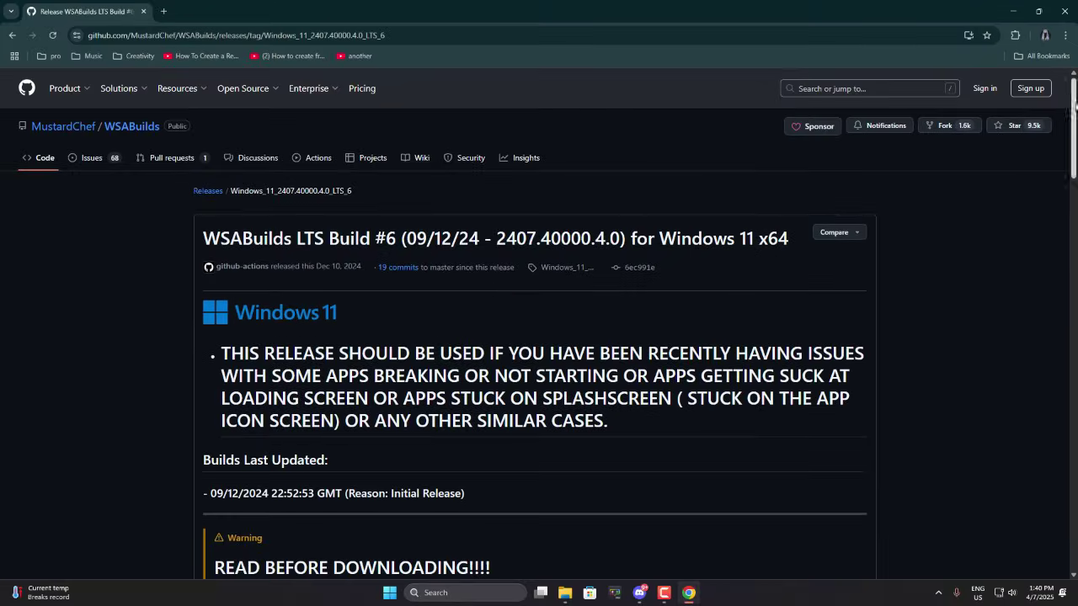
{"action": "scroll", "coordinate": [1075, 101], "scroll_direction": "down", "scroll_amount": 6}
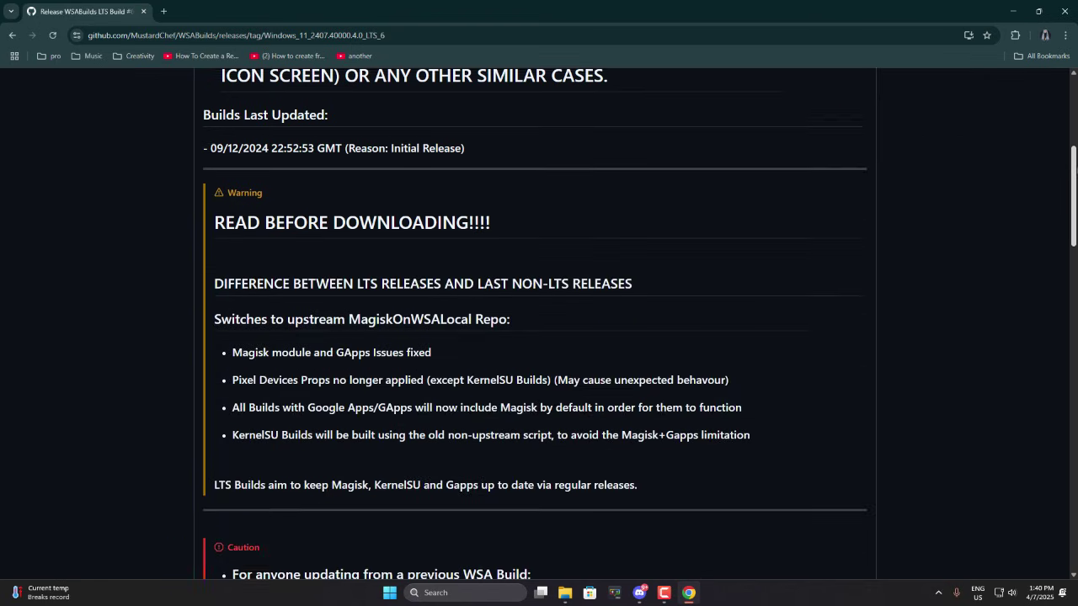
{"action": "scroll", "coordinate": [539, 336], "scroll_direction": "down", "scroll_amount": 6}
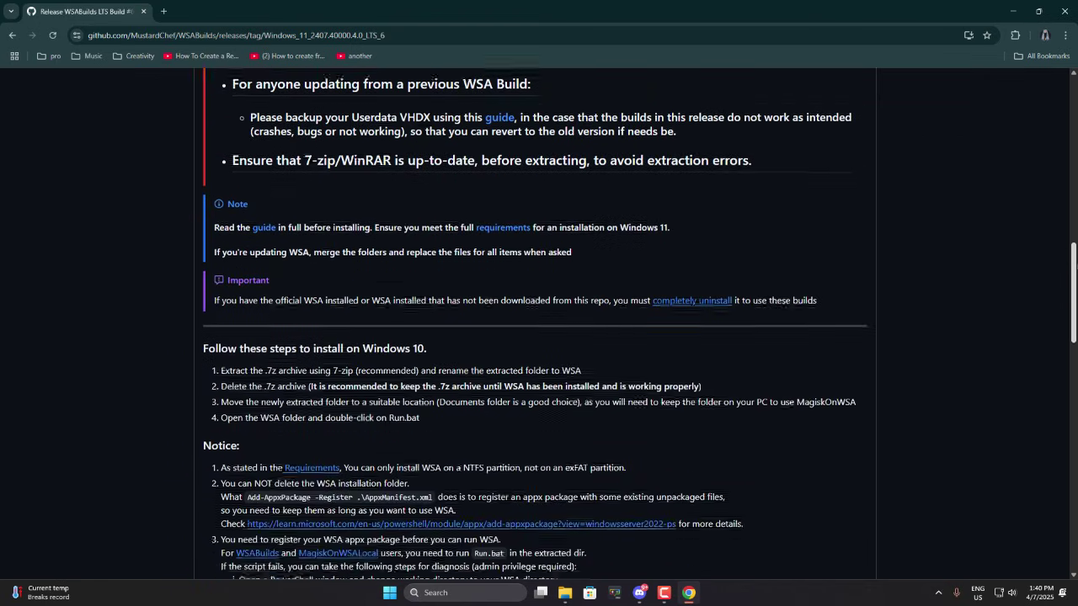
{"action": "scroll", "coordinate": [1073, 457], "scroll_direction": "down", "scroll_amount": 12}
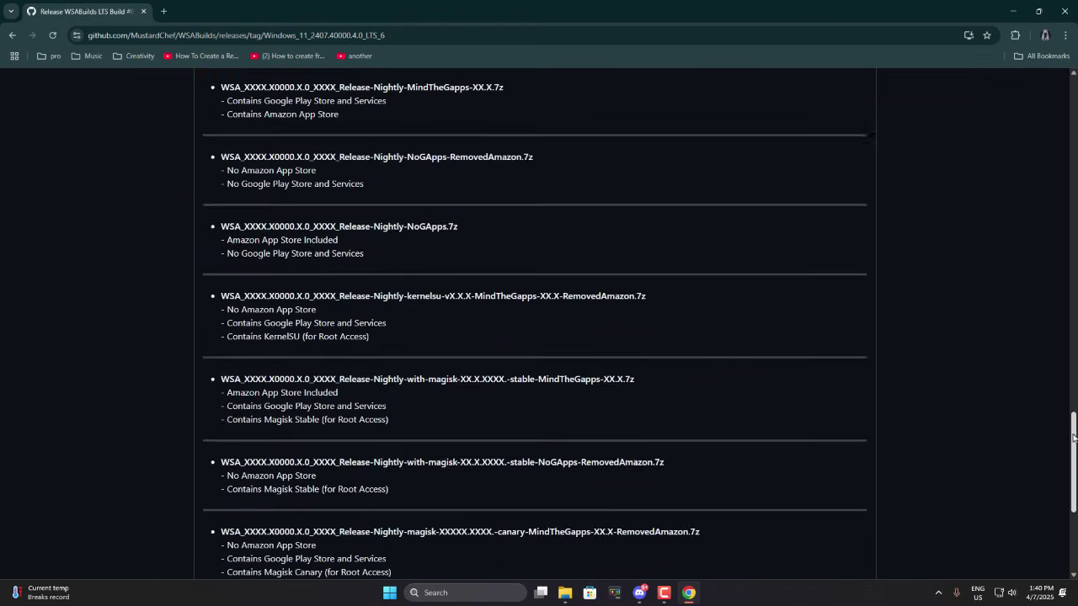
{"action": "scroll", "coordinate": [1073, 458], "scroll_direction": "up", "scroll_amount": 7}
{"action": "scroll", "coordinate": [1068, 429], "scroll_direction": "down", "scroll_amount": 4}
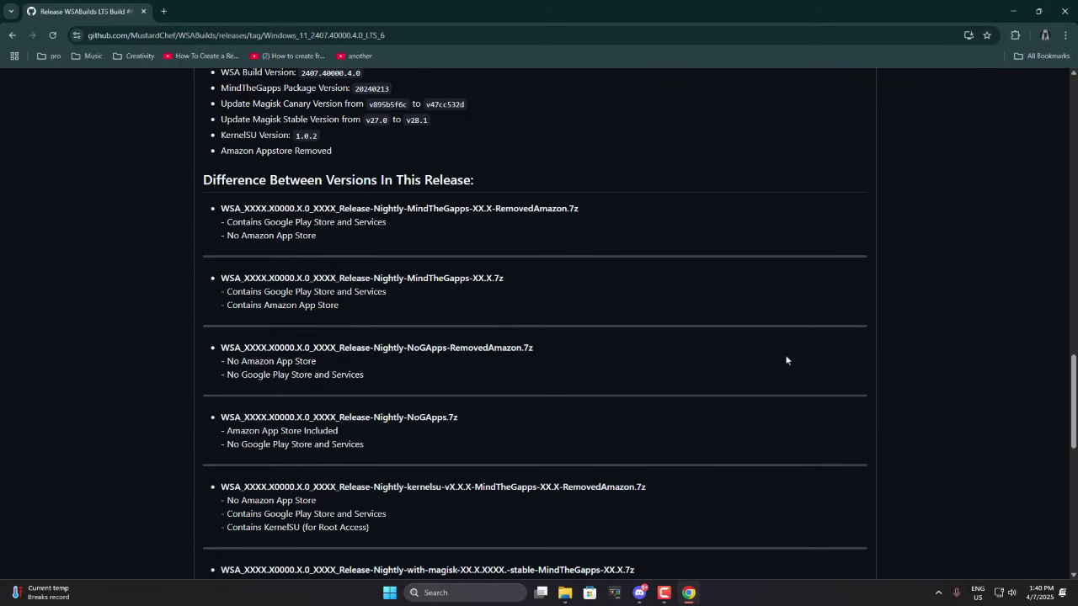
{"action": "left_click_drag", "start_coordinate": [1074, 364], "coordinate": [1076, 381]}
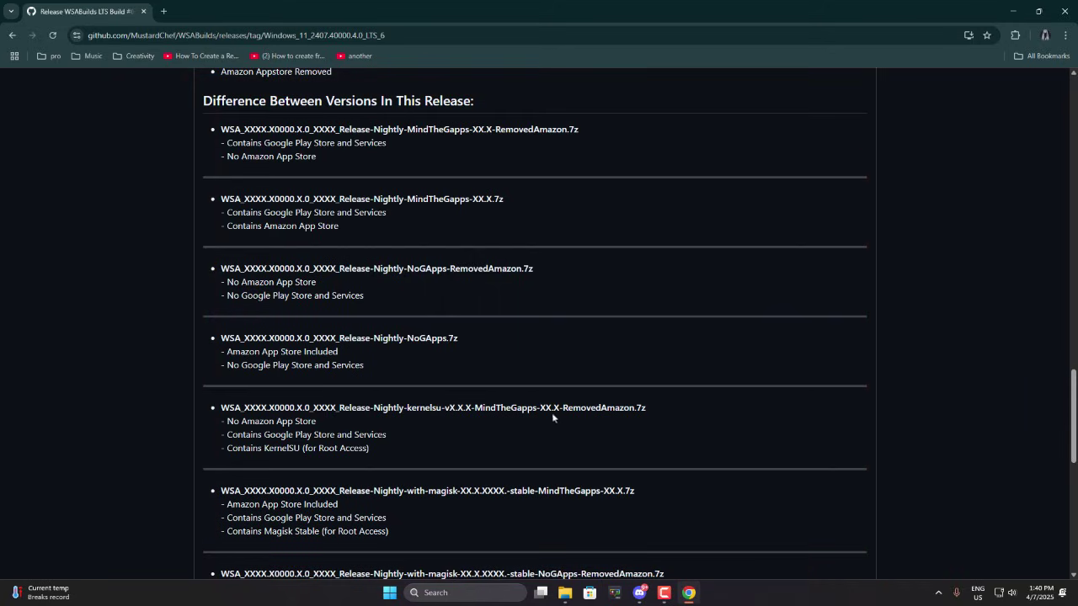
Highlight the variant notes and the kernelsu MindTheGapps file name
{"action": "left_click_drag", "start_coordinate": [225, 421], "coordinate": [386, 434]}
{"action": "left_click_drag", "start_coordinate": [227, 451], "coordinate": [363, 449]}
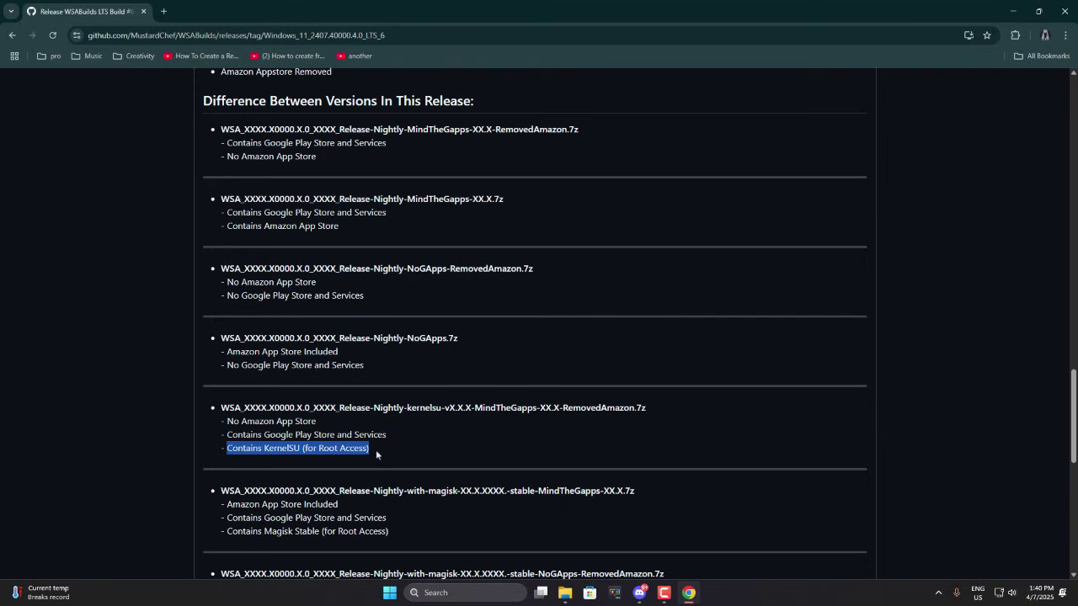
{"action": "left_click", "coordinate": [320, 437]}
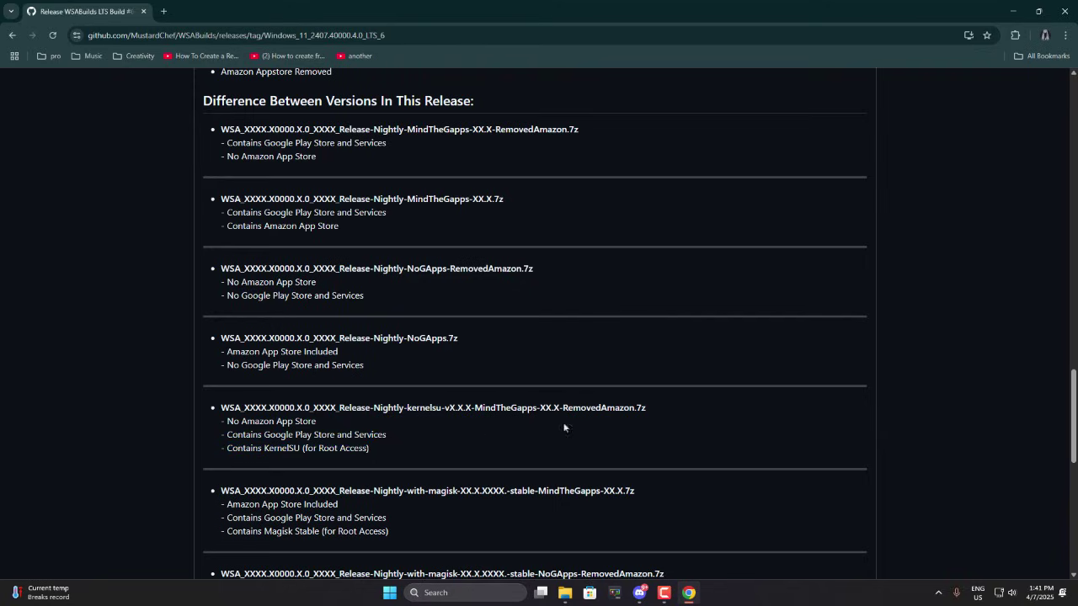
{"action": "left_click_drag", "start_coordinate": [670, 415], "coordinate": [292, 408]}
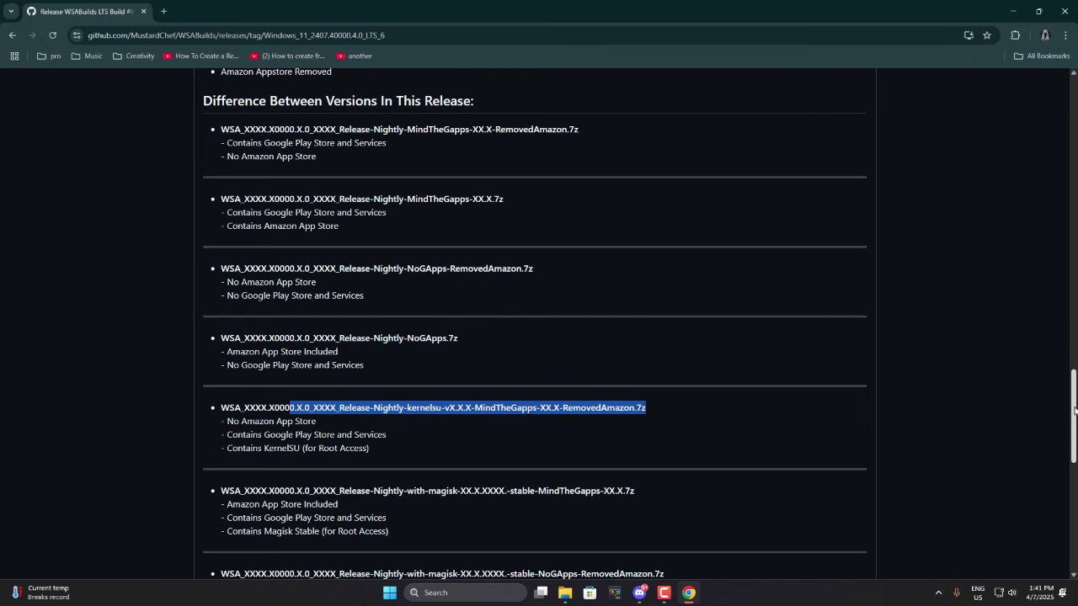
Download the 638 MB WSA_2407 KernelSU-v1.0.2-MindTheGapps-13.0-RemovedAmazon.7z asset
{"action": "scroll", "coordinate": [1053, 415], "scroll_direction": "up", "scroll_amount": 1}
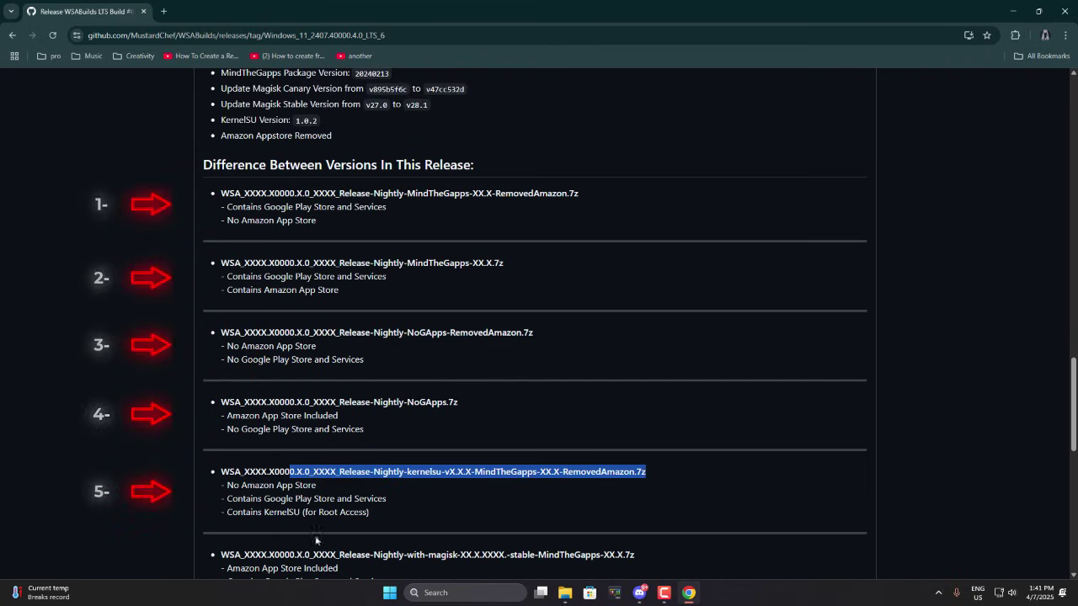
{"action": "scroll", "coordinate": [325, 394], "scroll_direction": "down", "scroll_amount": 8}
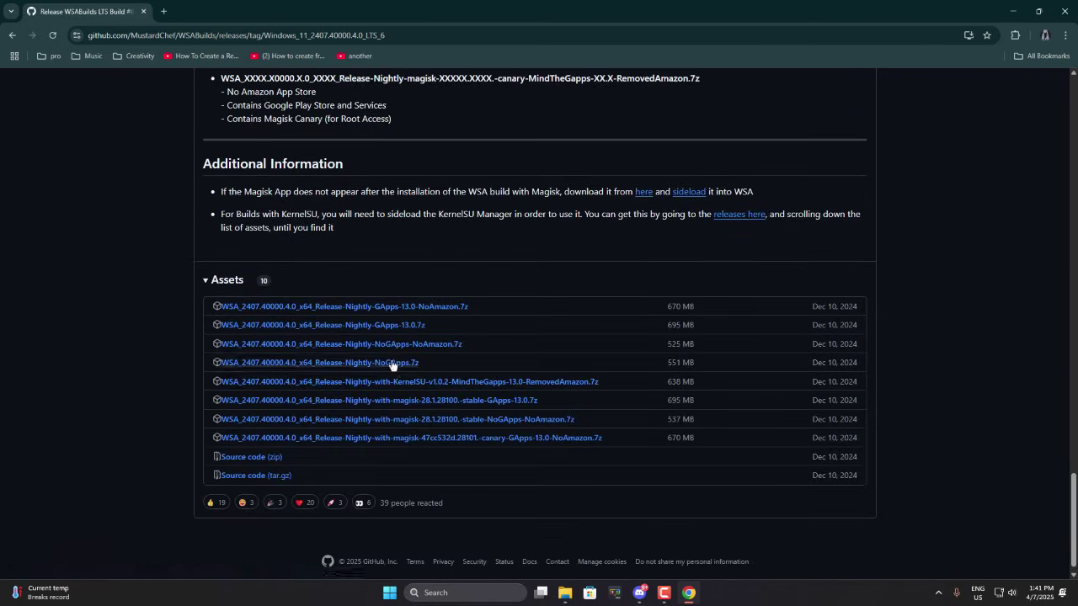
{"action": "left_click", "coordinate": [474, 384]}
{"action": "left_click_drag", "start_coordinate": [667, 382], "coordinate": [686, 383]}
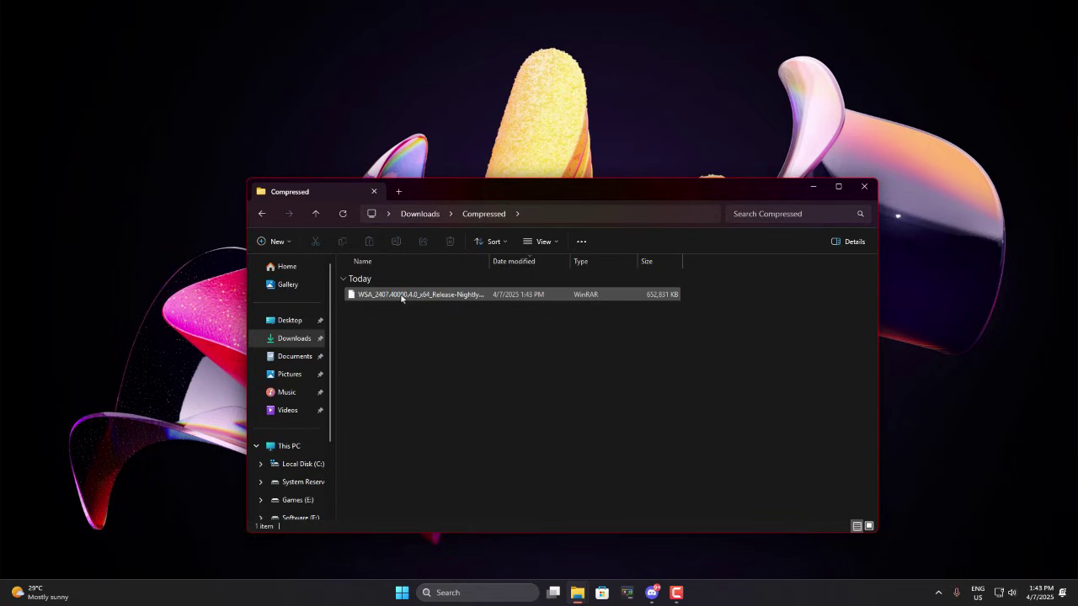
Extract the WSA .7z into its own folder with WinRAR and open that folder
{"action": "right_click", "coordinate": [401, 296]}
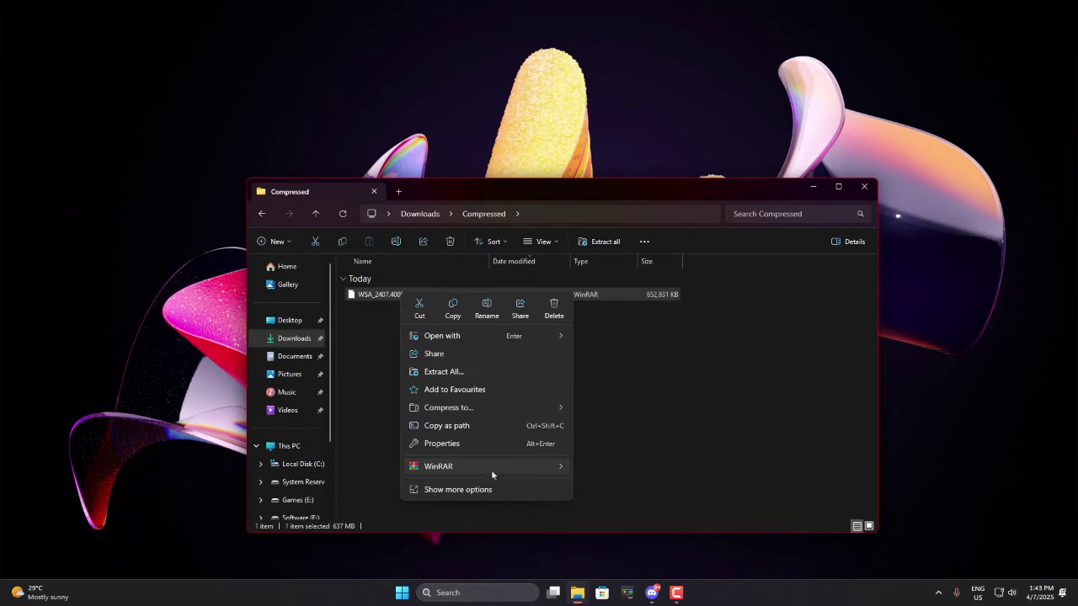
{"action": "mouse_move", "coordinate": [494, 468]}
{"action": "left_click", "coordinate": [620, 505]}
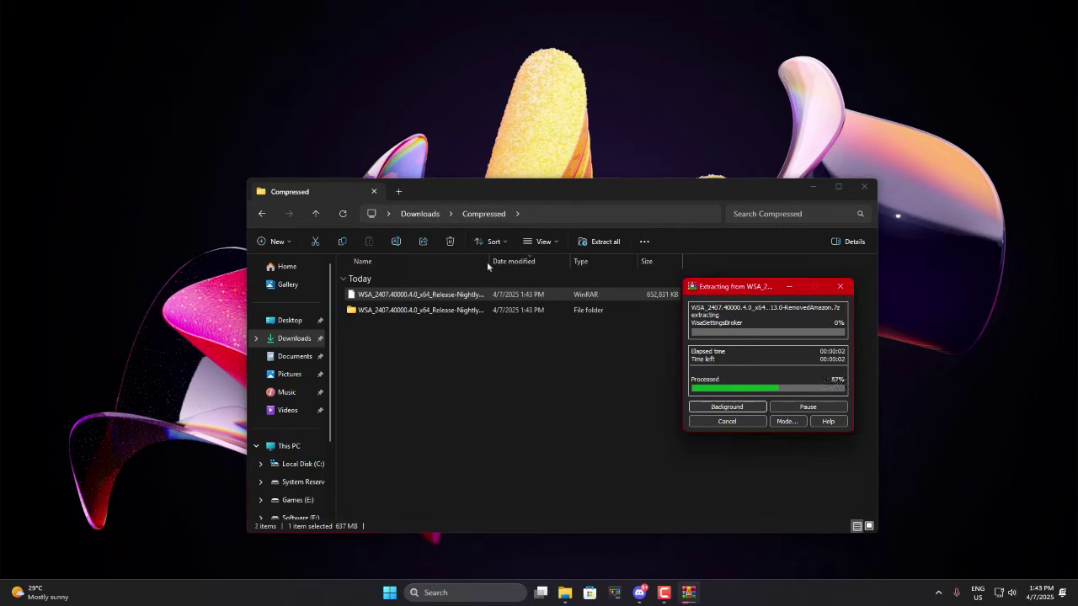
{"action": "left_click_drag", "start_coordinate": [492, 261], "coordinate": [713, 262]}
{"action": "left_click", "coordinate": [689, 592]}
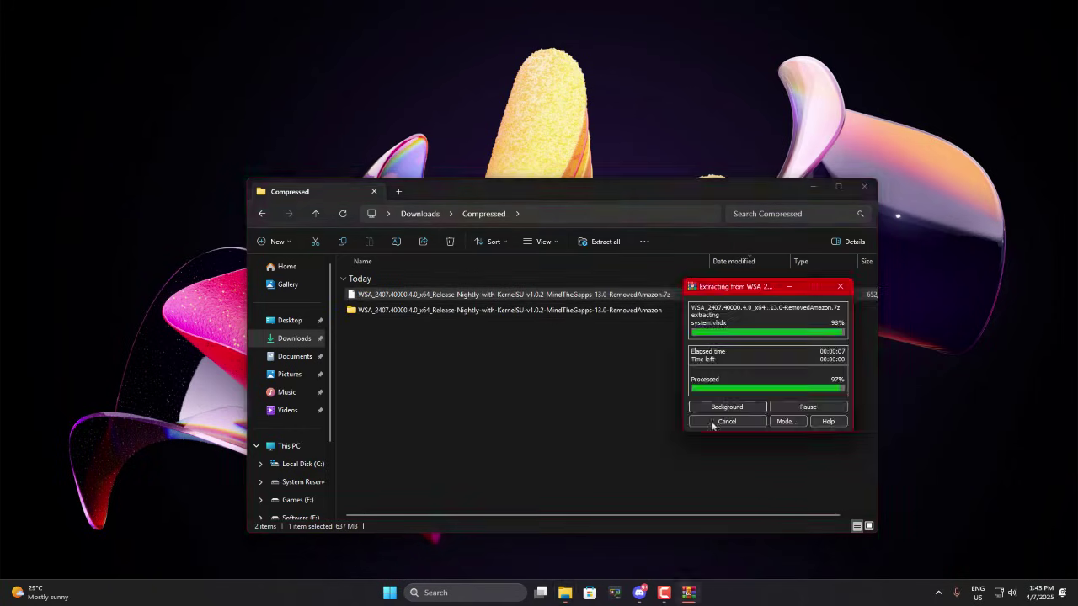
{"action": "double_click", "coordinate": [529, 310]}
Open the inner WSA_2407.40000.4.0_x64 folder and locate the Run script
{"action": "left_click", "coordinate": [428, 296]}
{"action": "double_click", "coordinate": [428, 297]}
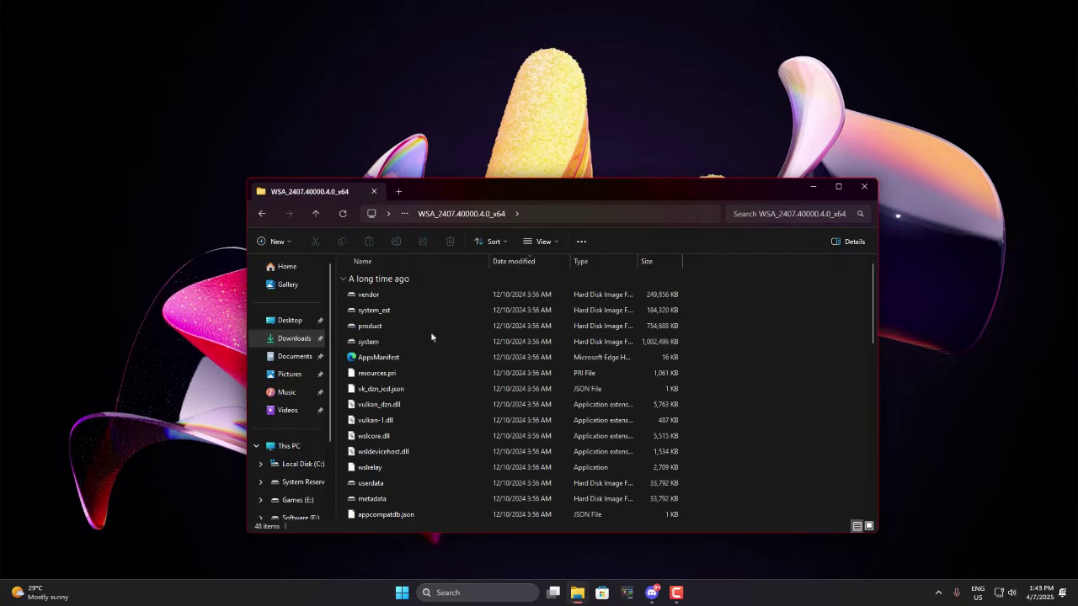
{"action": "left_click", "coordinate": [402, 327]}
{"action": "scroll", "coordinate": [402, 345], "scroll_direction": "down", "scroll_amount": 10}
Run the installer script as administrator and confirm the restart with y
{"action": "double_click", "coordinate": [370, 440]}
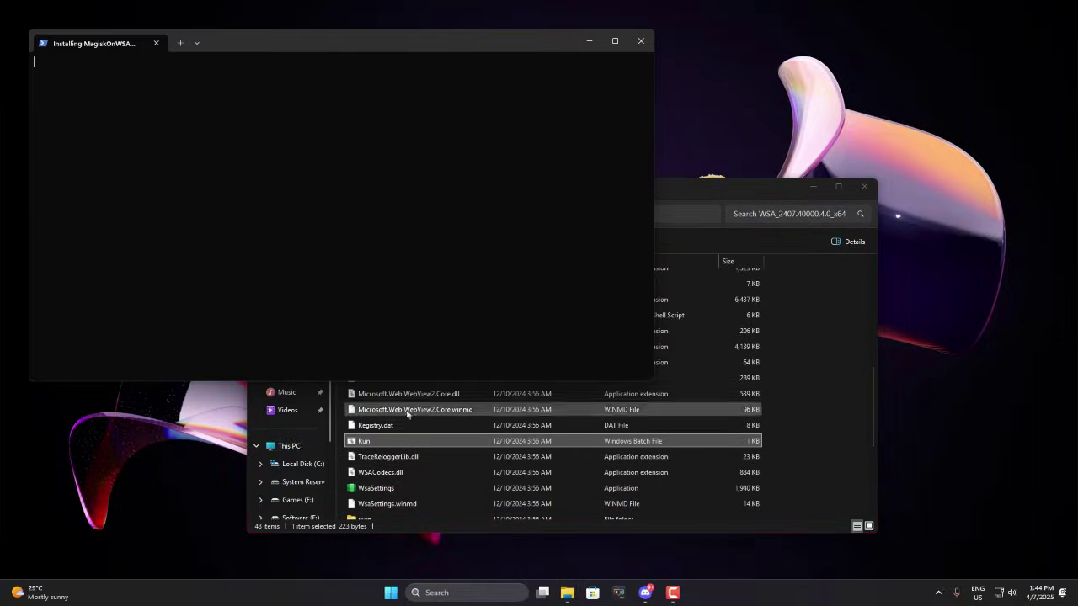
{"action": "key", "text": "alt+y"}
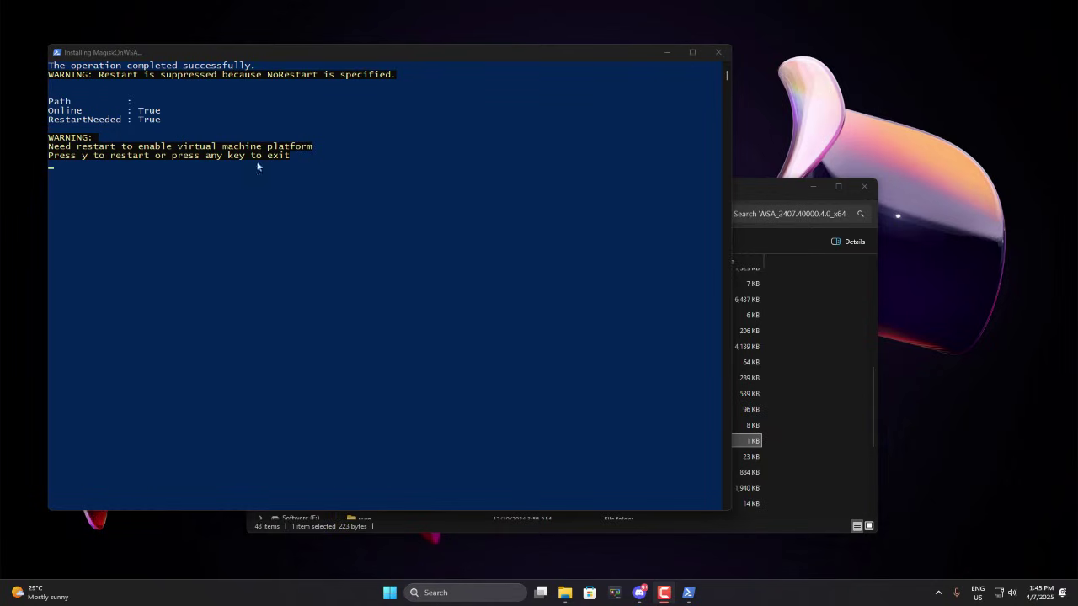
{"action": "type", "text": "yy"}
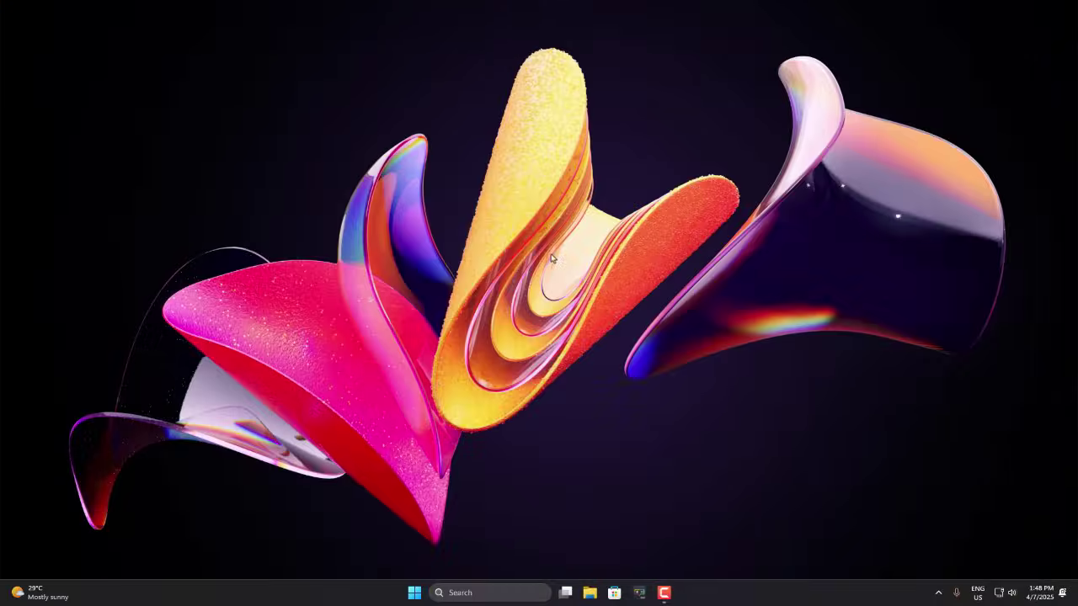
Navigate File Explorer to Downloads\Compressed\WSA folder\WSA_2407.40000.4.0_x64
{"action": "key", "text": "super+e"}
{"action": "left_click", "coordinate": [303, 337]}
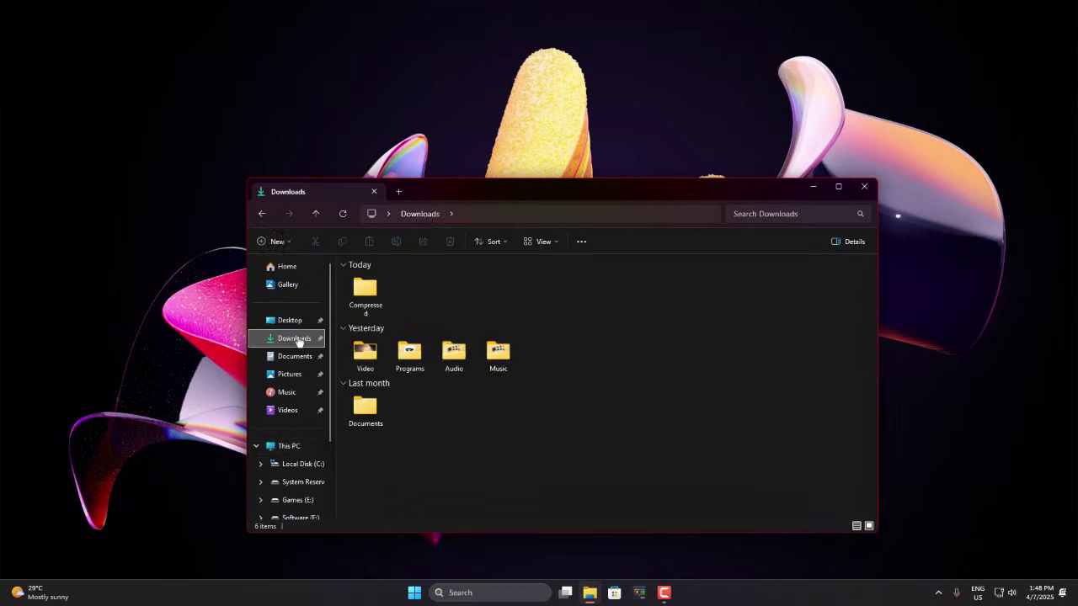
{"action": "double_click", "coordinate": [370, 290]}
{"action": "double_click", "coordinate": [416, 311]}
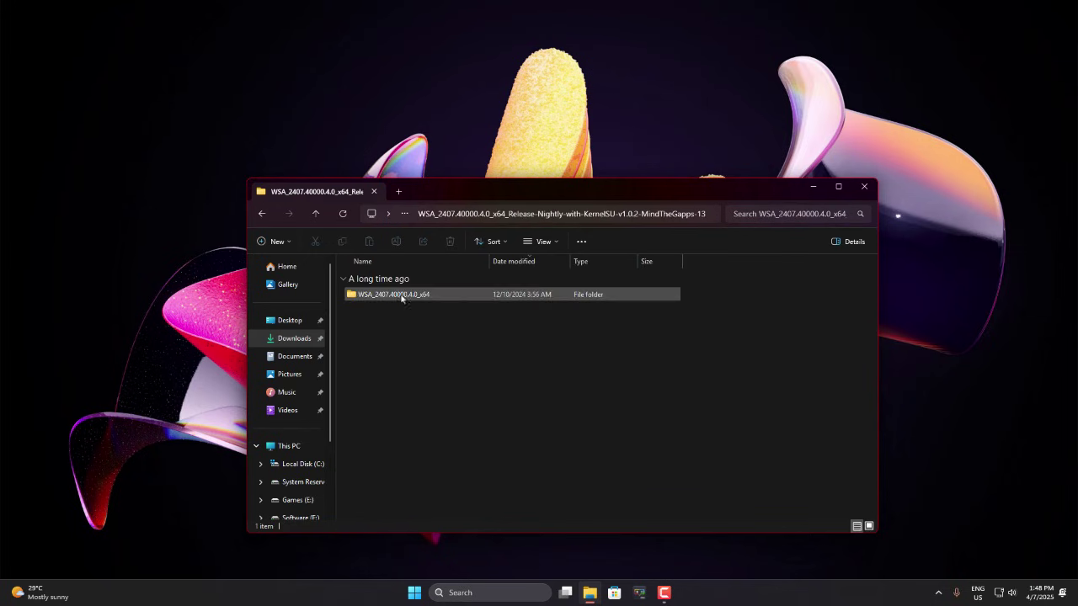
{"action": "double_click", "coordinate": [402, 297]}
Run the Run installer script again, approving the administrator prompt
{"action": "scroll", "coordinate": [874, 324], "scroll_direction": "down", "scroll_amount": 2}
{"action": "left_click_drag", "start_coordinate": [874, 324], "coordinate": [882, 437]}
{"action": "scroll", "coordinate": [461, 389], "scroll_direction": "up", "scroll_amount": 1}
{"action": "double_click", "coordinate": [363, 373]}
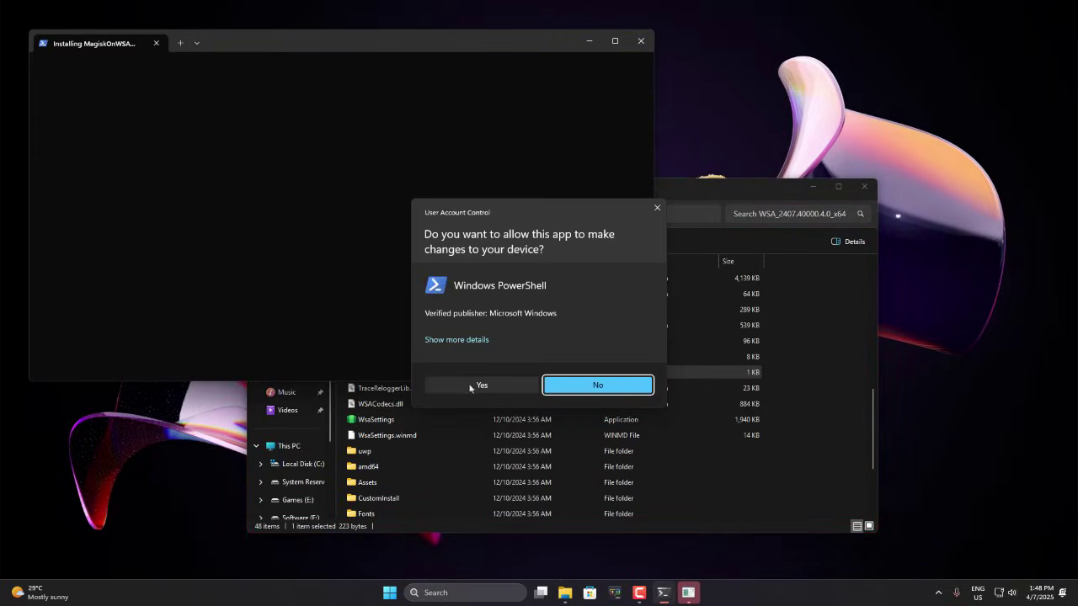
{"action": "left_click", "coordinate": [479, 385]}
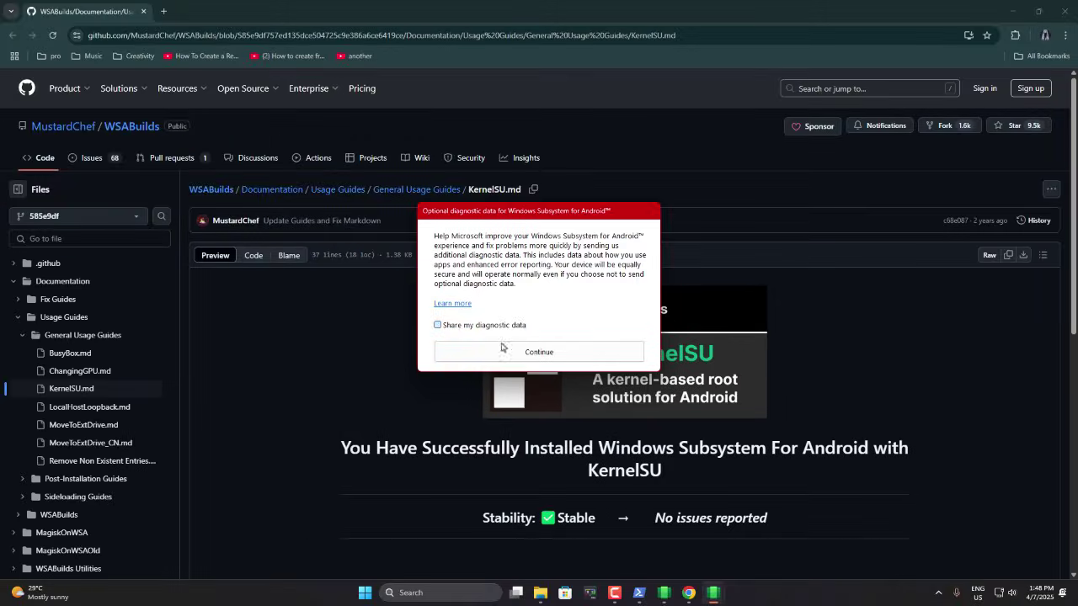
Continue past the diagnostic data notice and answer the location permission prompt
{"action": "left_click", "coordinate": [518, 354]}
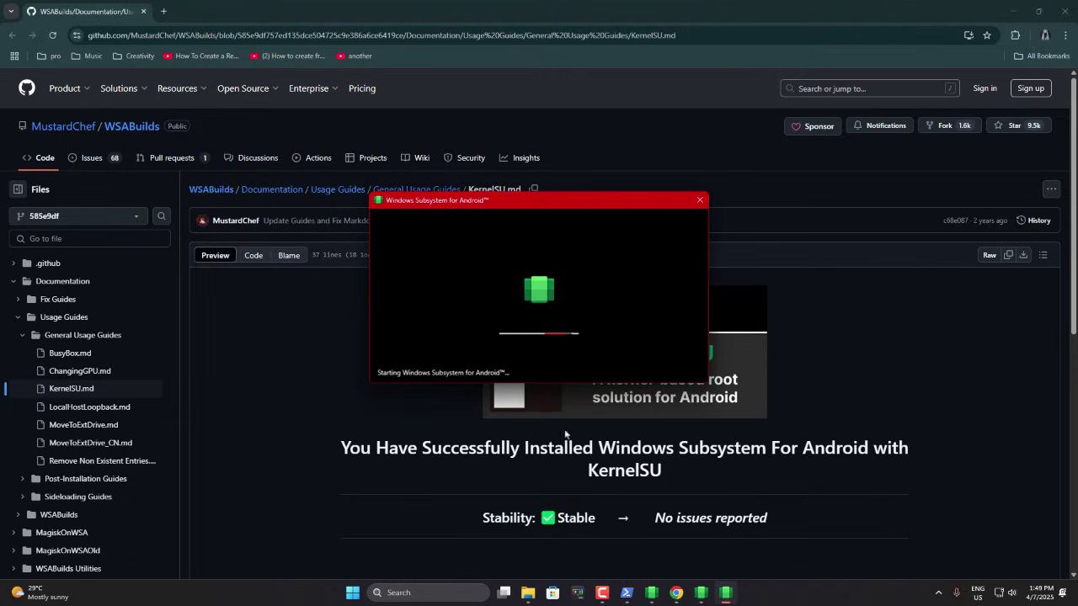
{"action": "left_click_drag", "start_coordinate": [1071, 263], "coordinate": [1075, 454]}
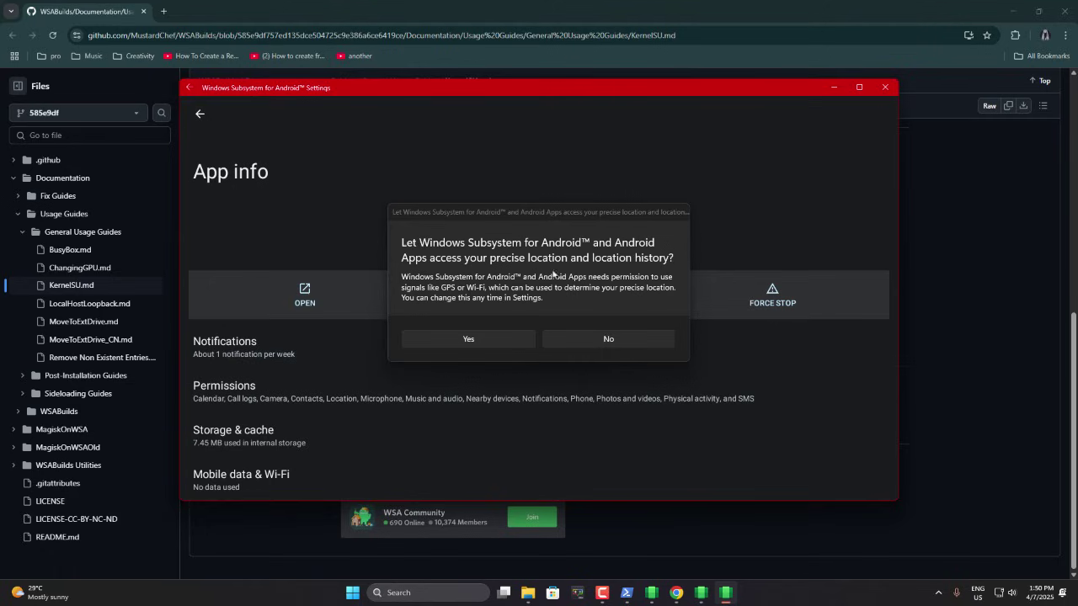
{"action": "left_click", "coordinate": [590, 336]}
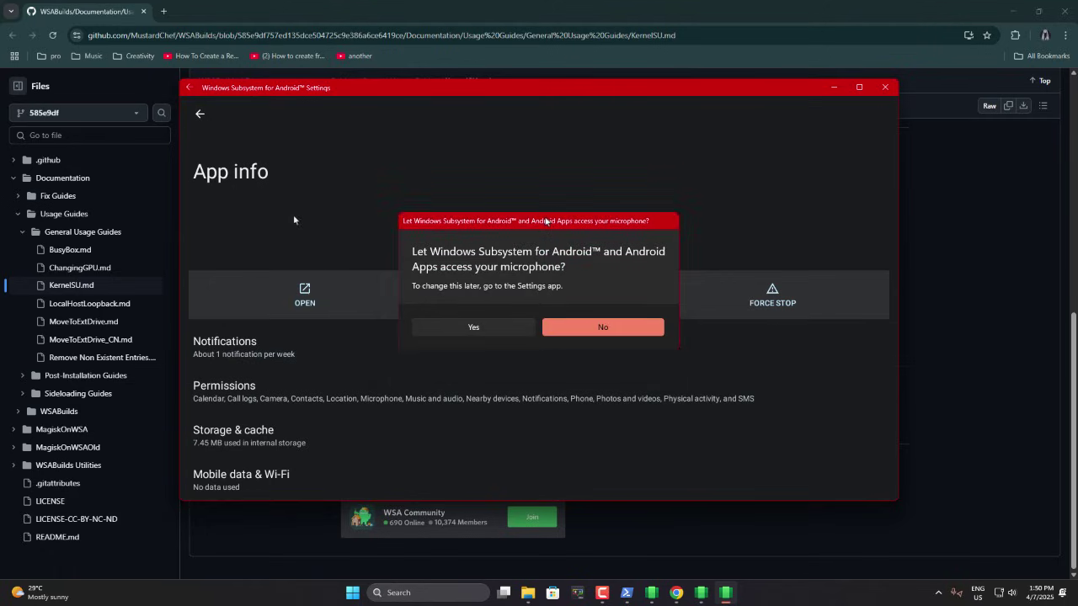
Go back to the Apps overview and close the subsystem's Settings window
{"action": "scroll", "coordinate": [293, 219], "scroll_direction": "down", "scroll_amount": 3}
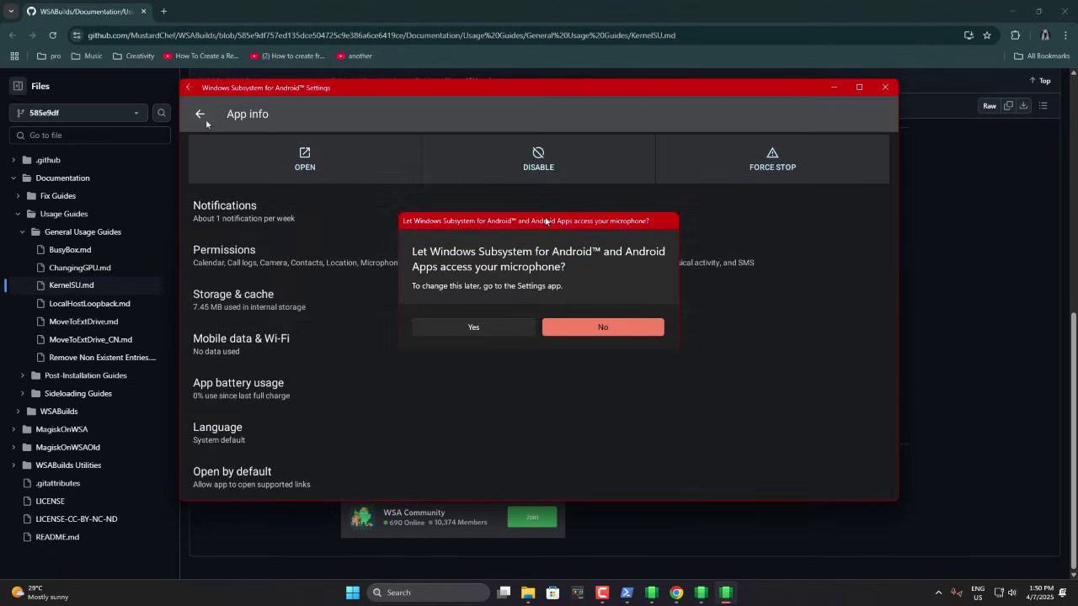
{"action": "left_click", "coordinate": [205, 119]}
{"action": "scroll", "coordinate": [207, 124], "scroll_direction": "down", "scroll_amount": 2}
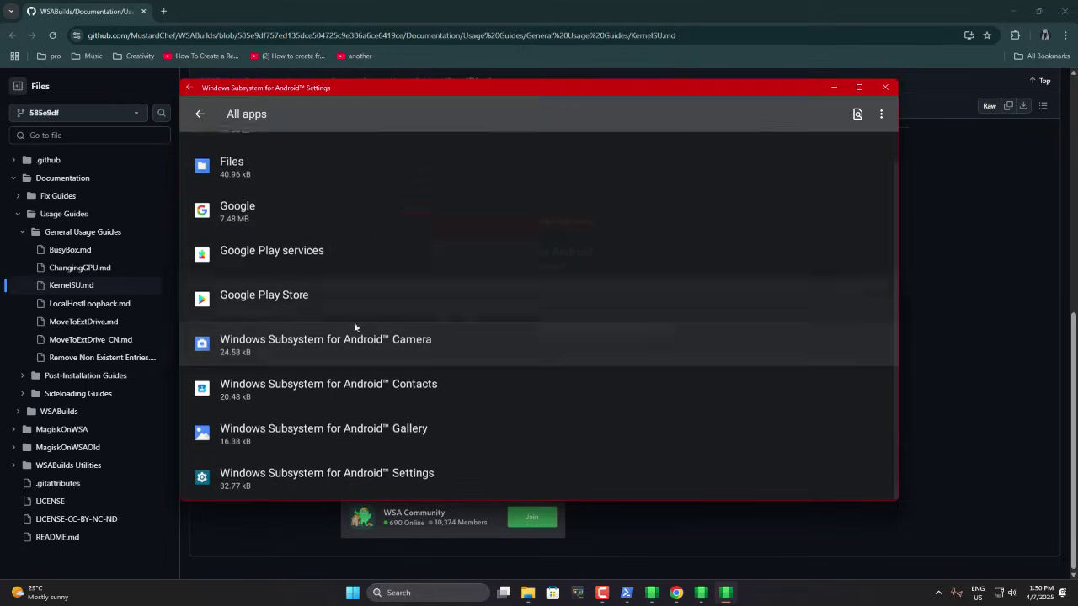
{"action": "left_click", "coordinate": [208, 123]}
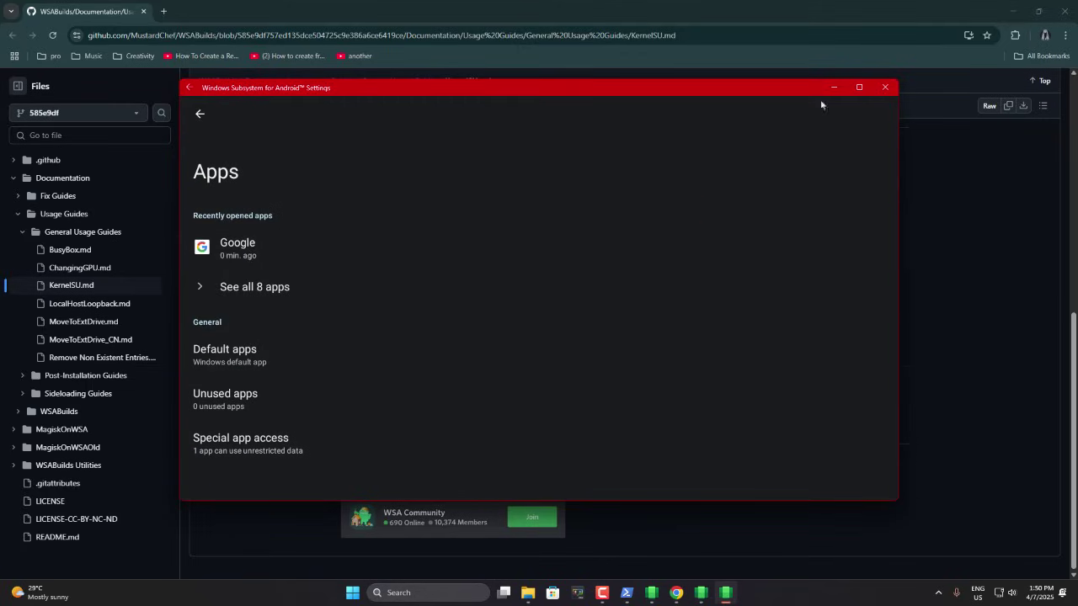
{"action": "left_click", "coordinate": [885, 86]}
Reopen the Android subsystem, continue to Play Store, and complete Google sign-in
{"action": "left_click", "coordinate": [712, 595]}
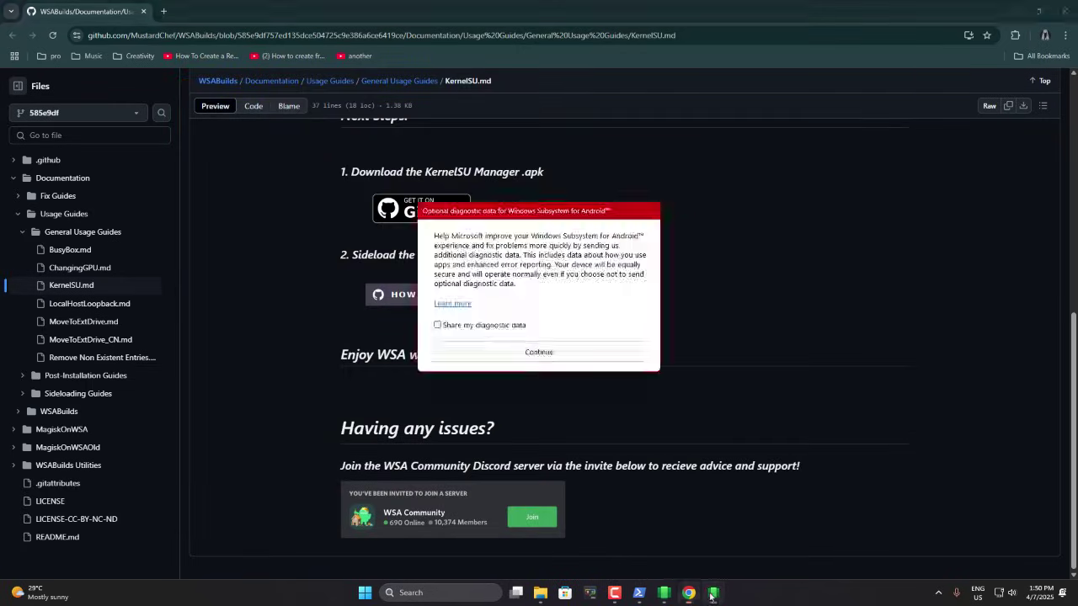
{"action": "left_click", "coordinate": [484, 353]}
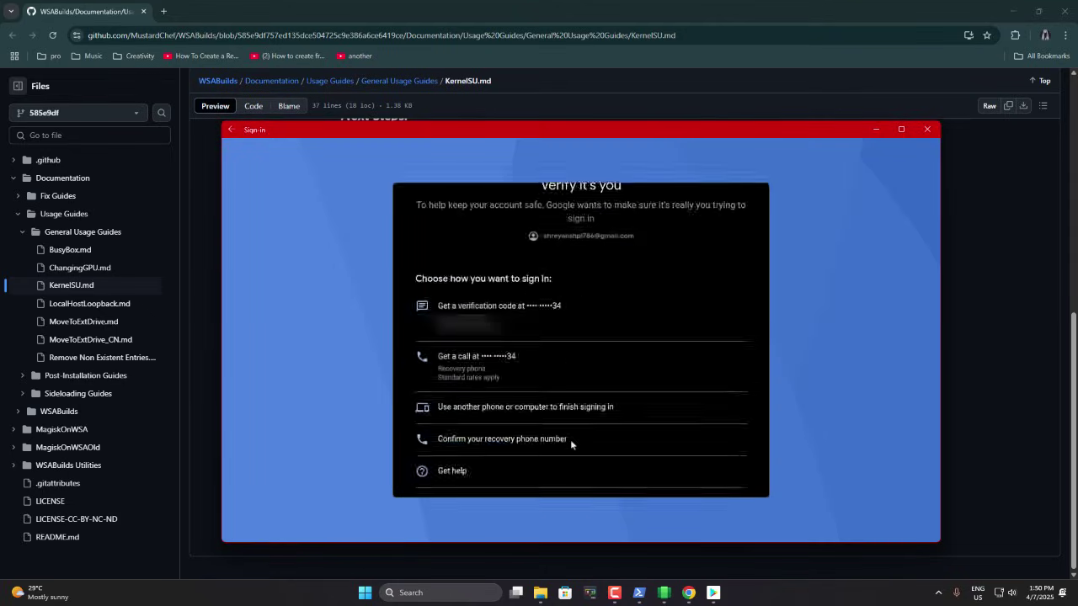
{"action": "left_click", "coordinate": [570, 440]}
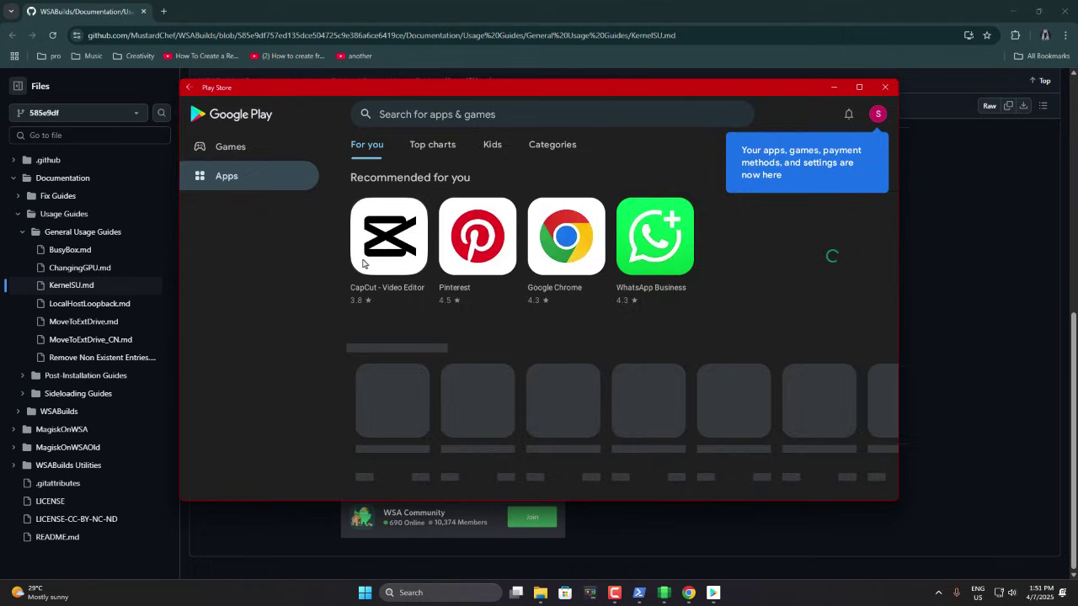
Search Play Store for 'pubg mobile' and dismiss the install-optimizing notice
{"action": "left_click", "coordinate": [506, 114]}
{"action": "type", "text": "pubg mobile"}
{"action": "key", "text": "Return"}
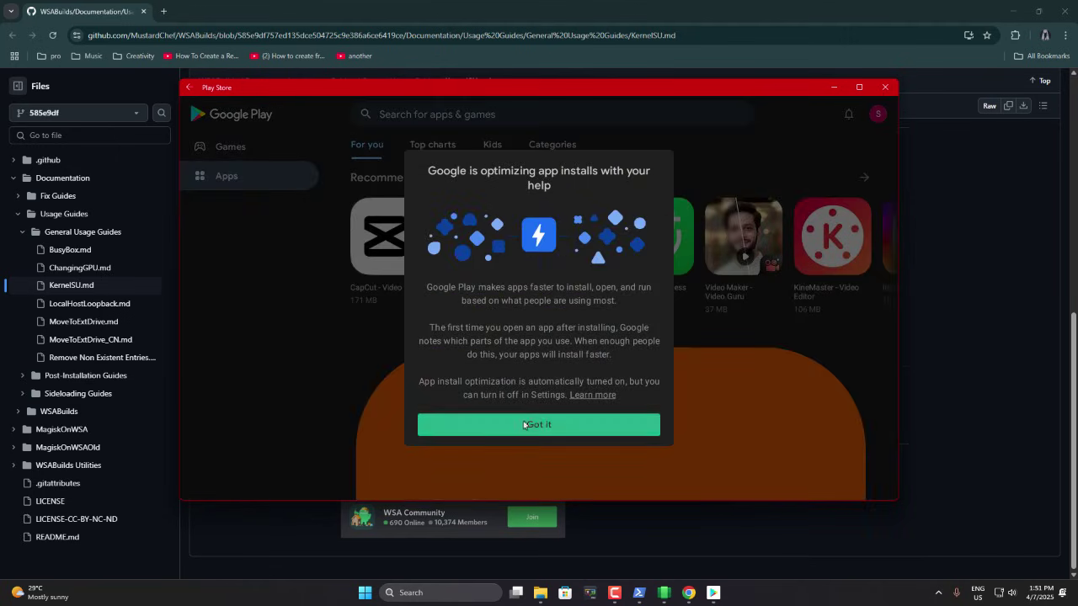
{"action": "left_click", "coordinate": [529, 424]}
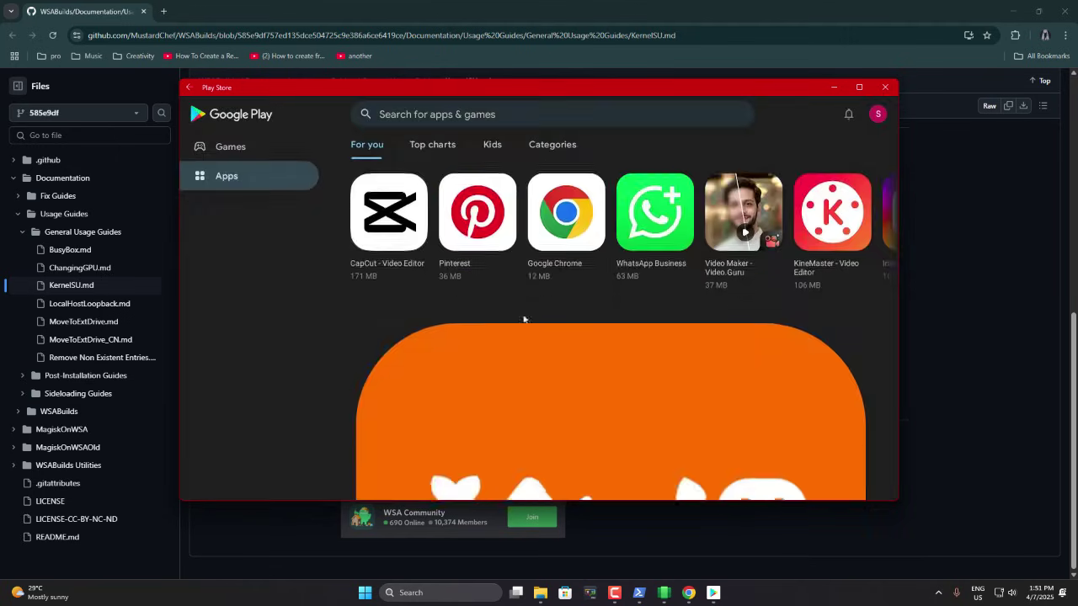